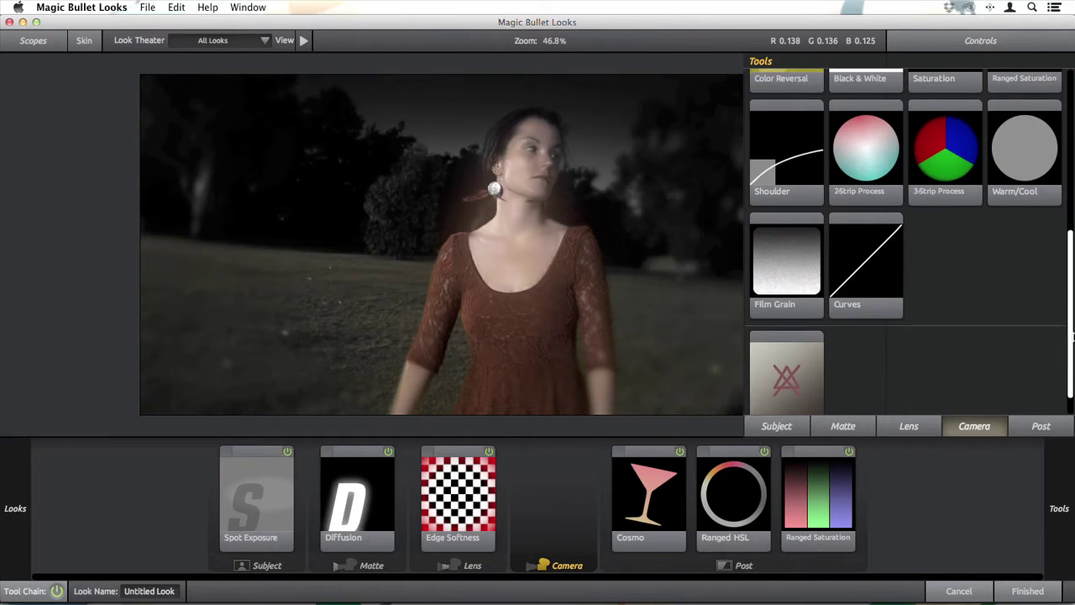
Step: Try 2-Strip Process and Warm/Cool in the Camera stage, then use a diagonal Grad Exposure gradient from top-left
{"action": "scroll", "coordinate": [1072, 338], "scroll_direction": "down", "scroll_amount": 2}
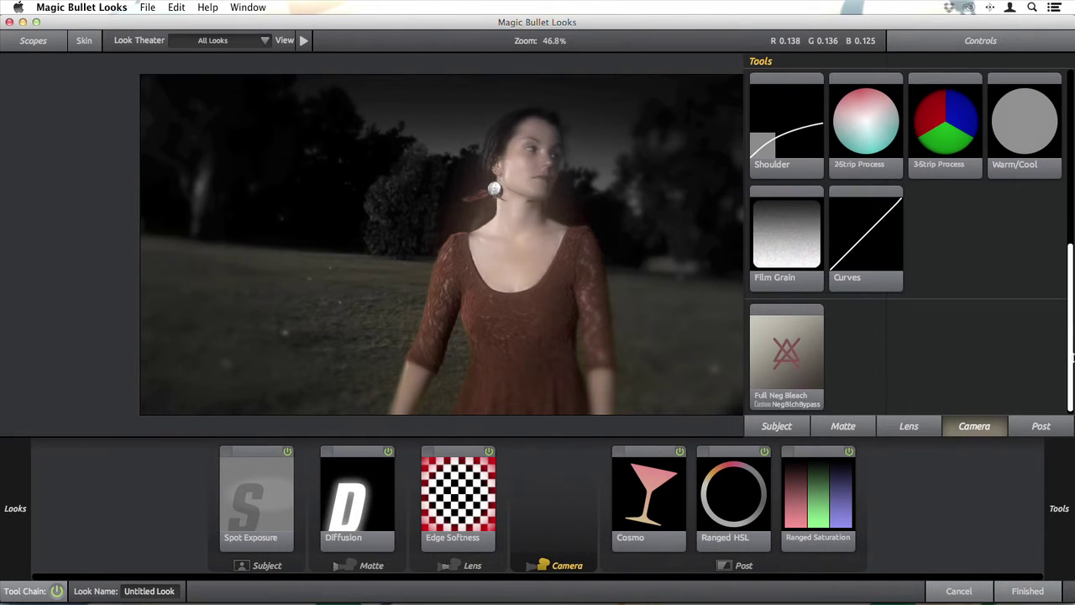
{"action": "double_click", "coordinate": [884, 132]}
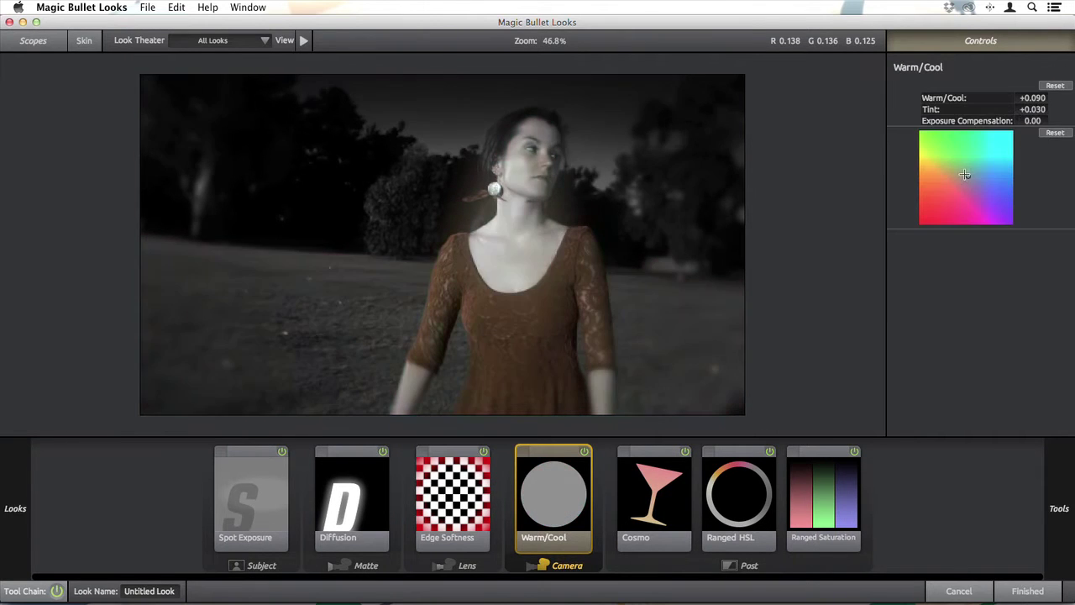
{"action": "left_click_drag", "start_coordinate": [965, 177], "coordinate": [976, 174]}
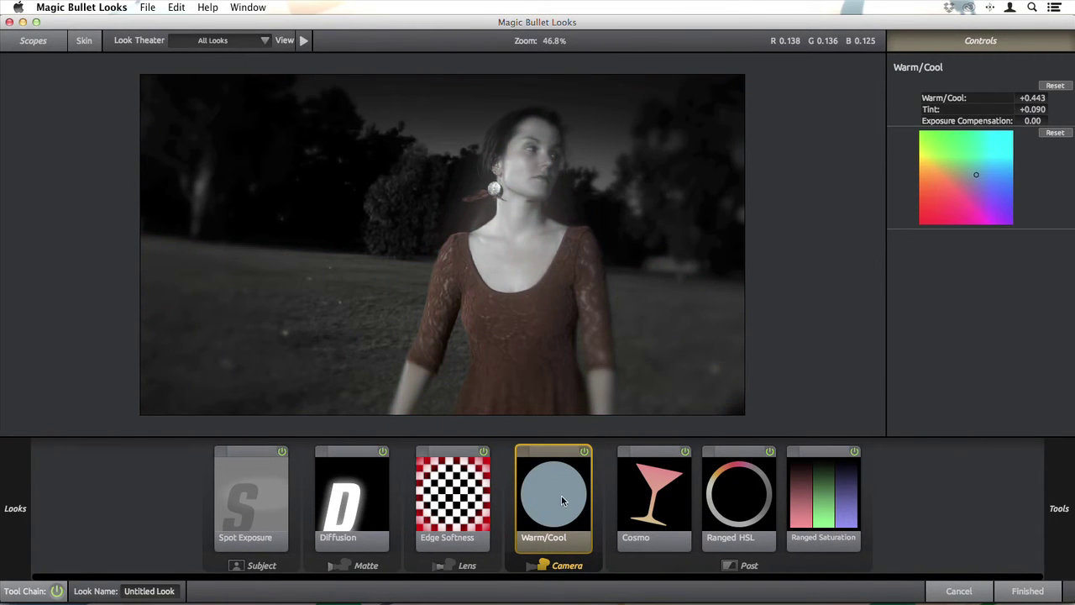
{"action": "key", "text": "Delete"}
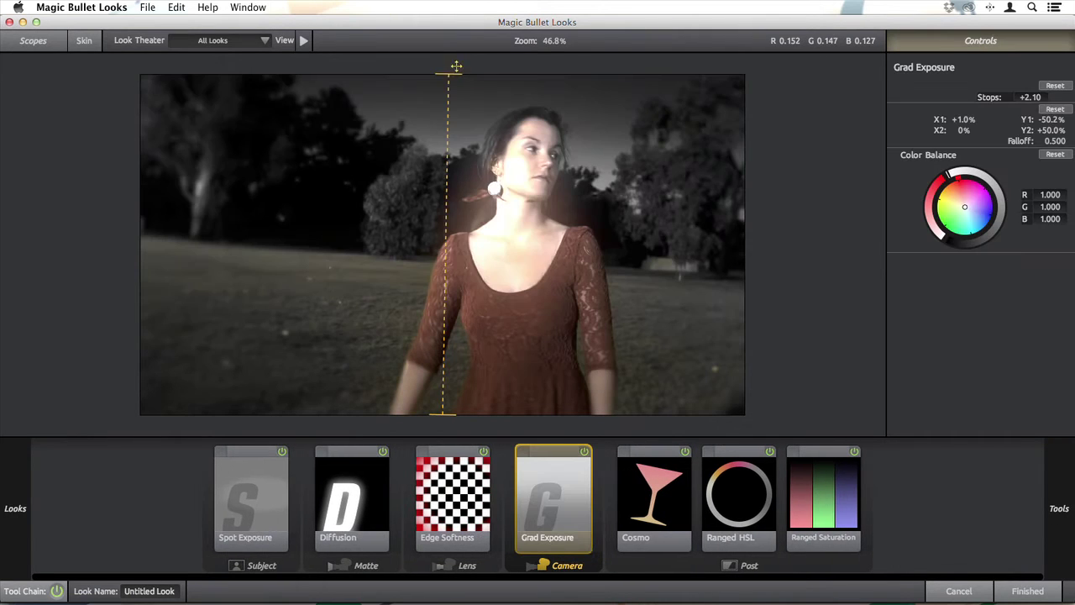
{"action": "left_click_drag", "start_coordinate": [448, 77], "coordinate": [119, 60]}
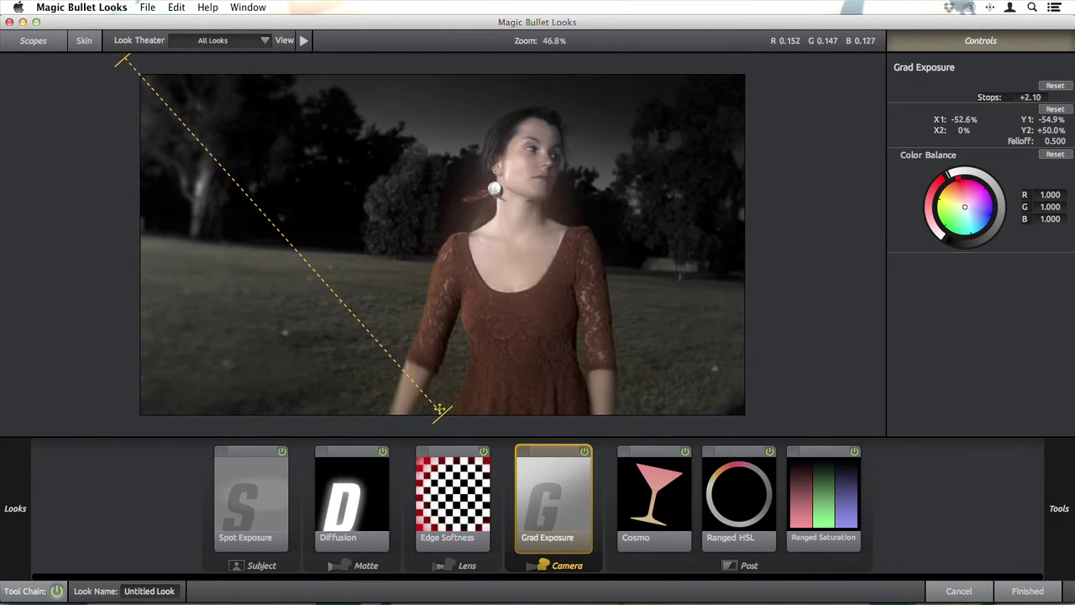
{"action": "left_click_drag", "start_coordinate": [439, 413], "coordinate": [456, 207]}
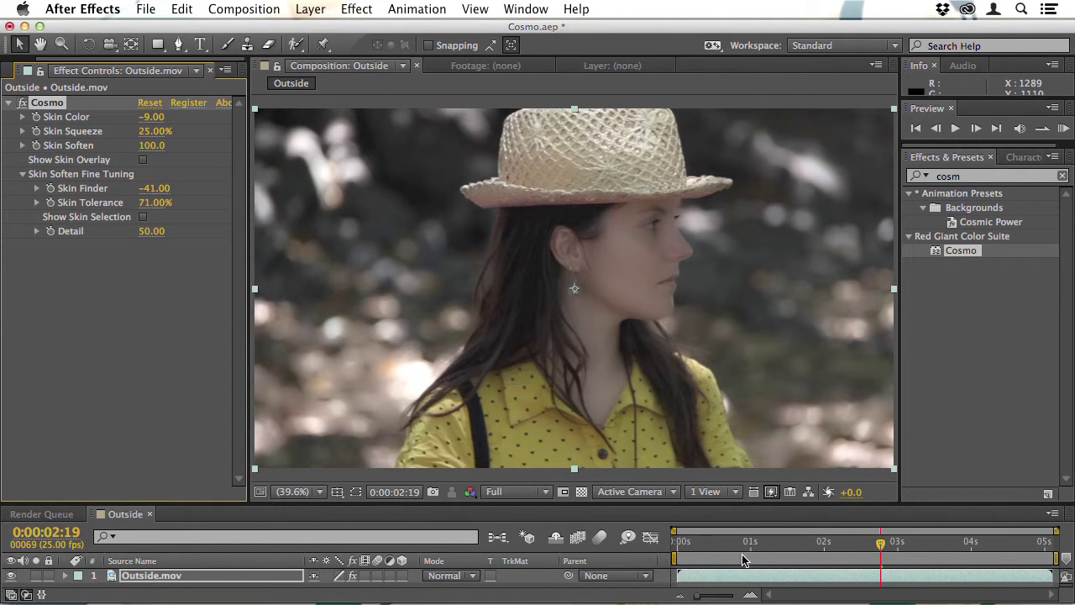
Step: Shift Cosmo's skin colour toward pink, then bend HighContrast's Red Curves channel down for a teal image
{"action": "left_click", "coordinate": [745, 543]}
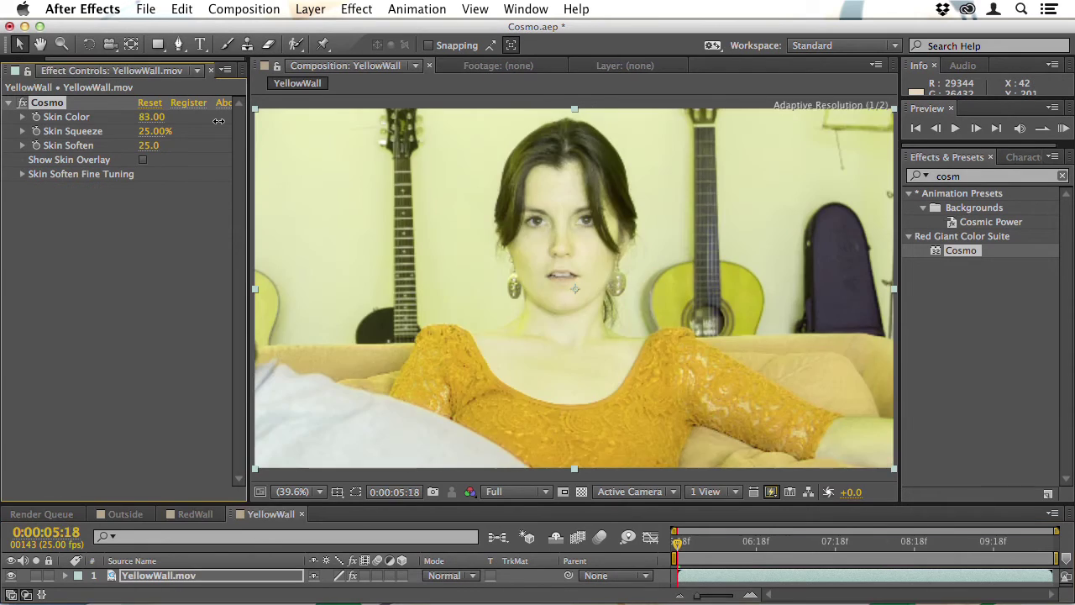
{"action": "left_click_drag", "start_coordinate": [134, 122], "coordinate": [166, 131]}
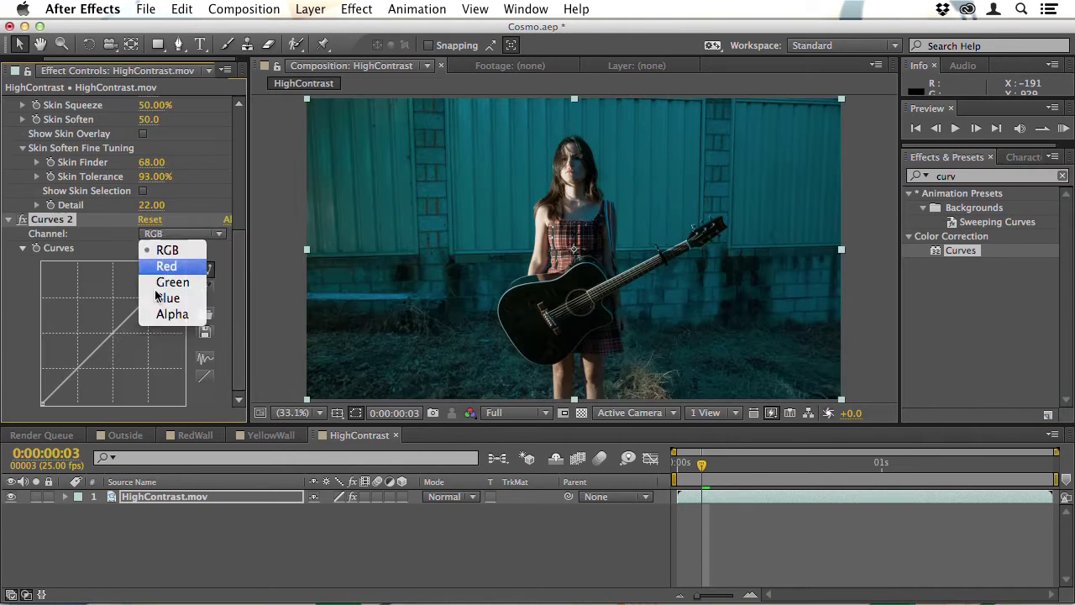
{"action": "left_click", "coordinate": [172, 266]}
{"action": "left_click_drag", "start_coordinate": [120, 330], "coordinate": [126, 336]}
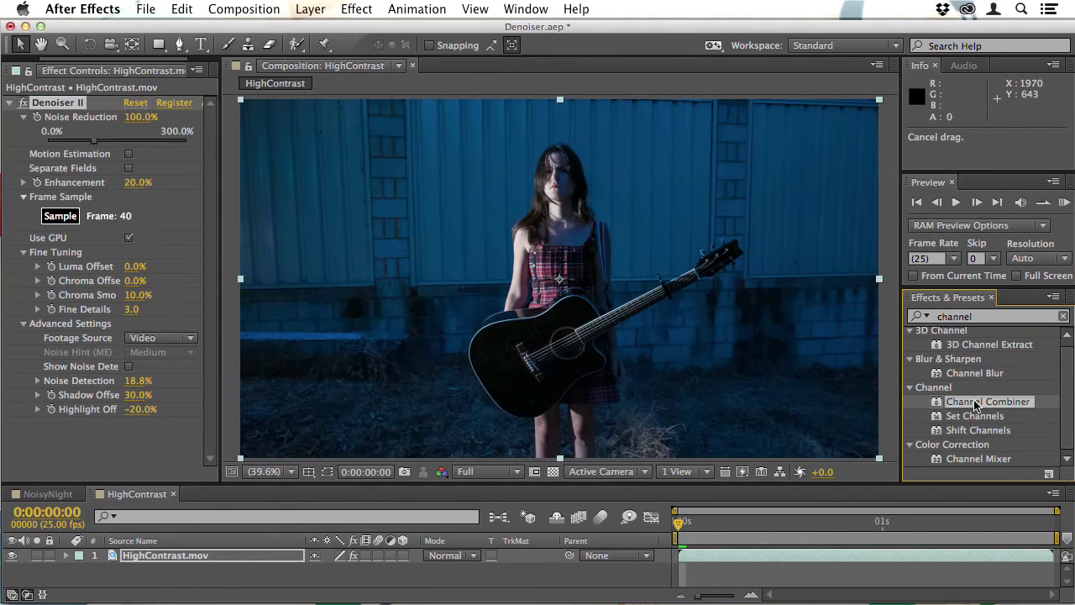
Step: Apply Channel Combiner to HighContrast, converting RGB to YUV and viewing only the Red channel
{"action": "left_click_drag", "start_coordinate": [974, 406], "coordinate": [720, 558]}
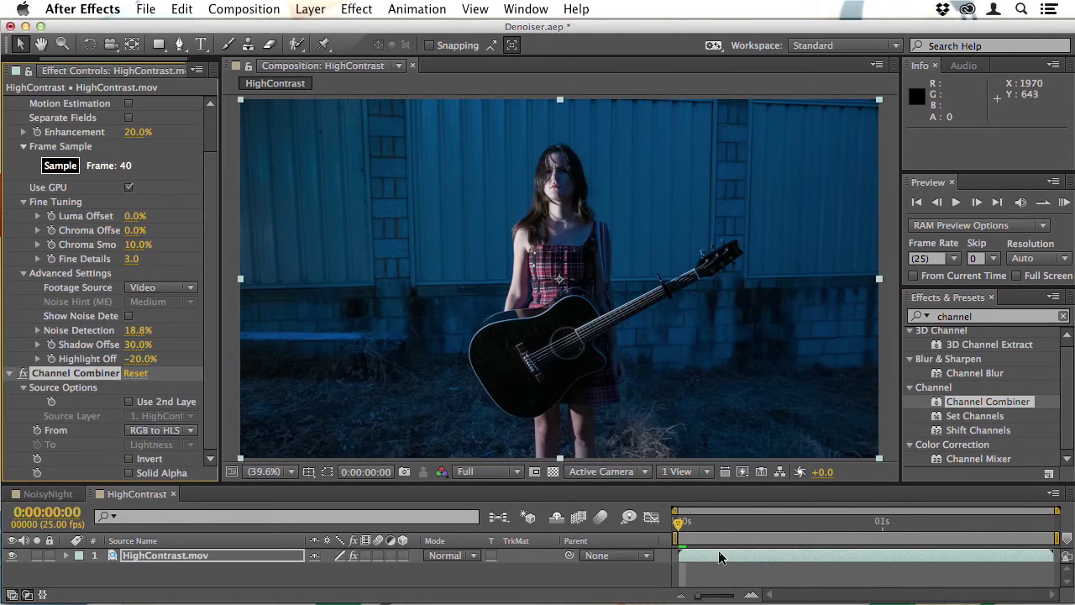
{"action": "left_click", "coordinate": [493, 471]}
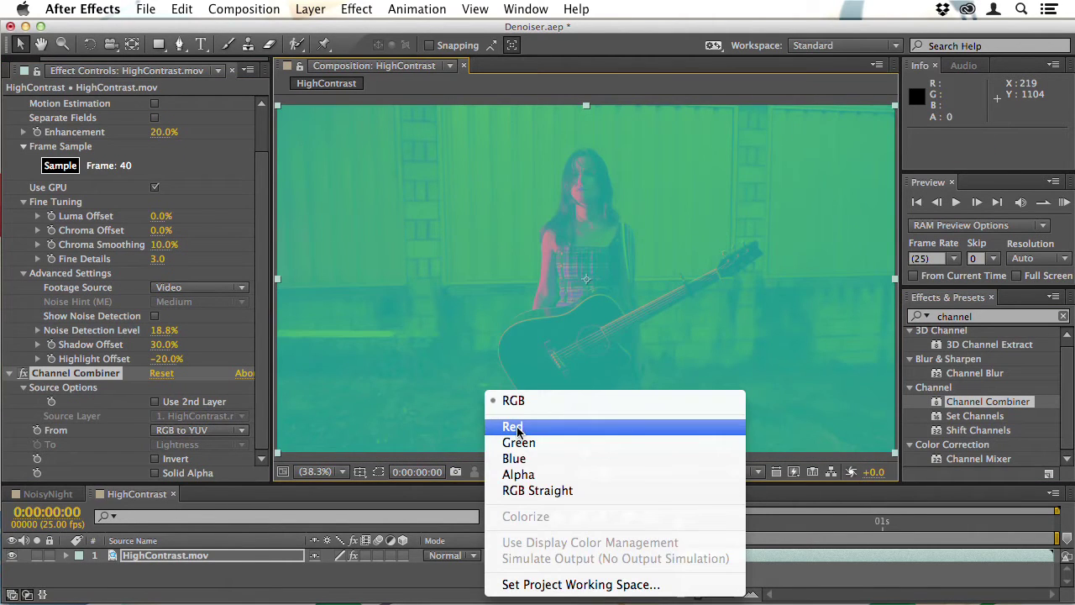
{"action": "left_click", "coordinate": [514, 426]}
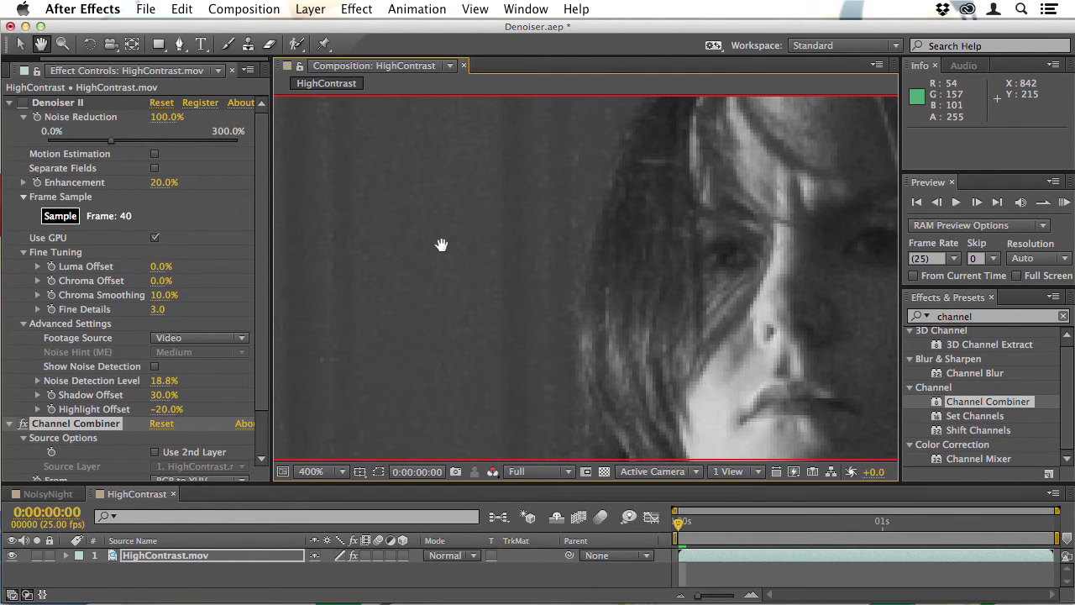
Step: Raise Denoiser II's Noise Detection Level to 11.5% and slightly reshape the curve
{"action": "left_click", "coordinate": [493, 471]}
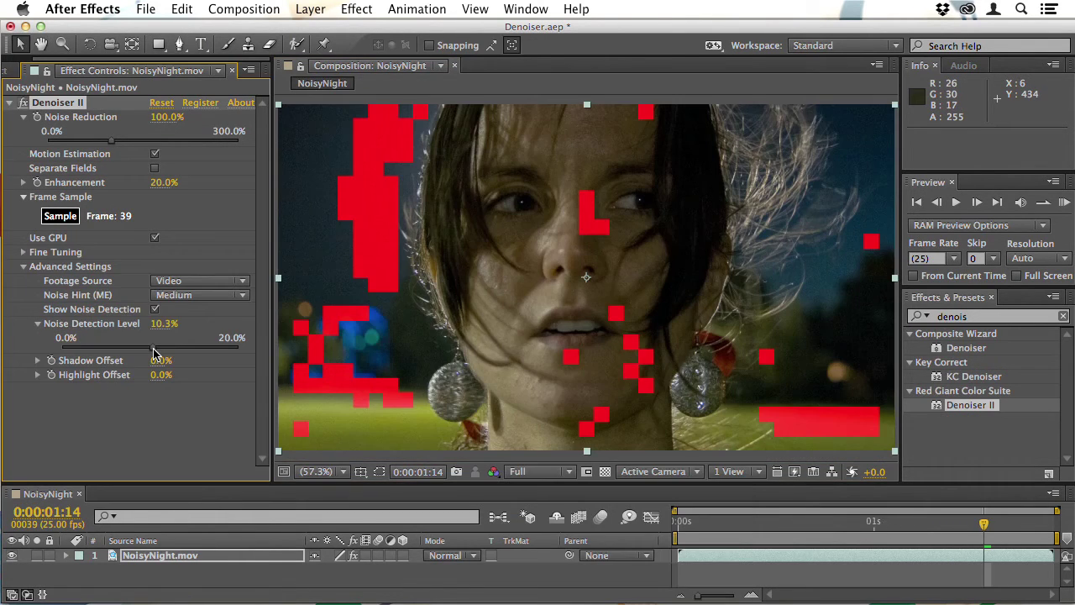
{"action": "left_click_drag", "start_coordinate": [155, 353], "coordinate": [165, 353]}
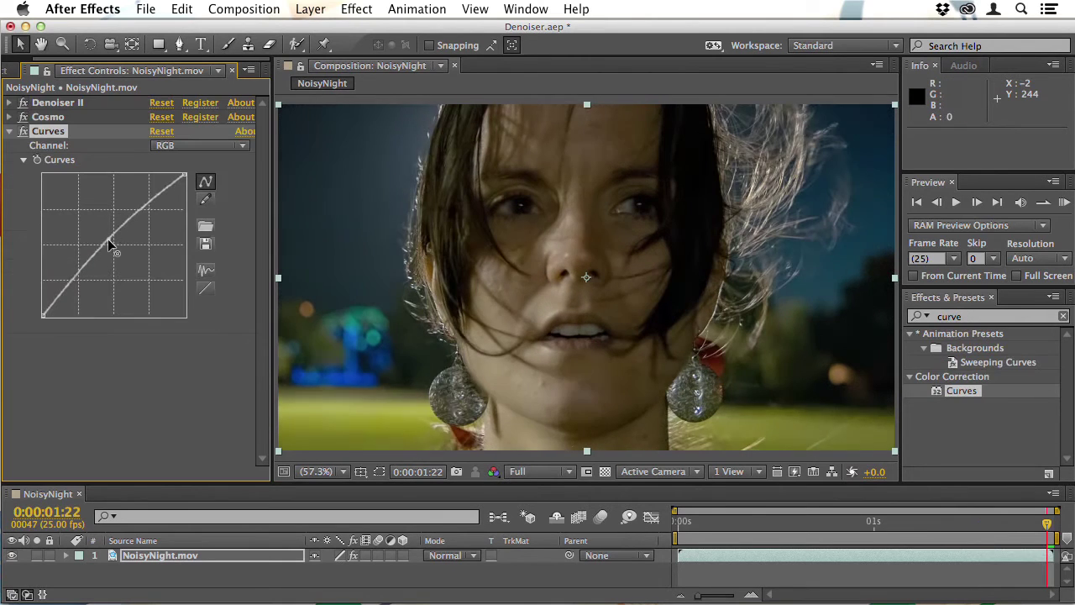
{"action": "left_click_drag", "start_coordinate": [107, 239], "coordinate": [107, 242]}
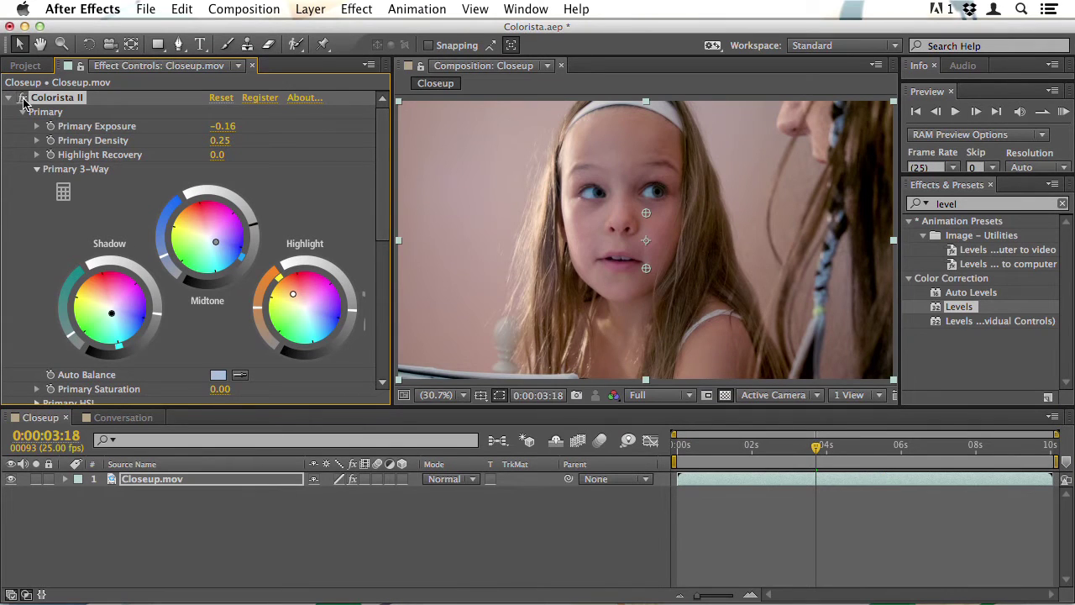
Step: Nudge Closeup's Colorista II shadow balance, compare it with the effect off, and neutralise Conversation's orange hue
{"action": "left_click_drag", "start_coordinate": [77, 302], "coordinate": [74, 309]}
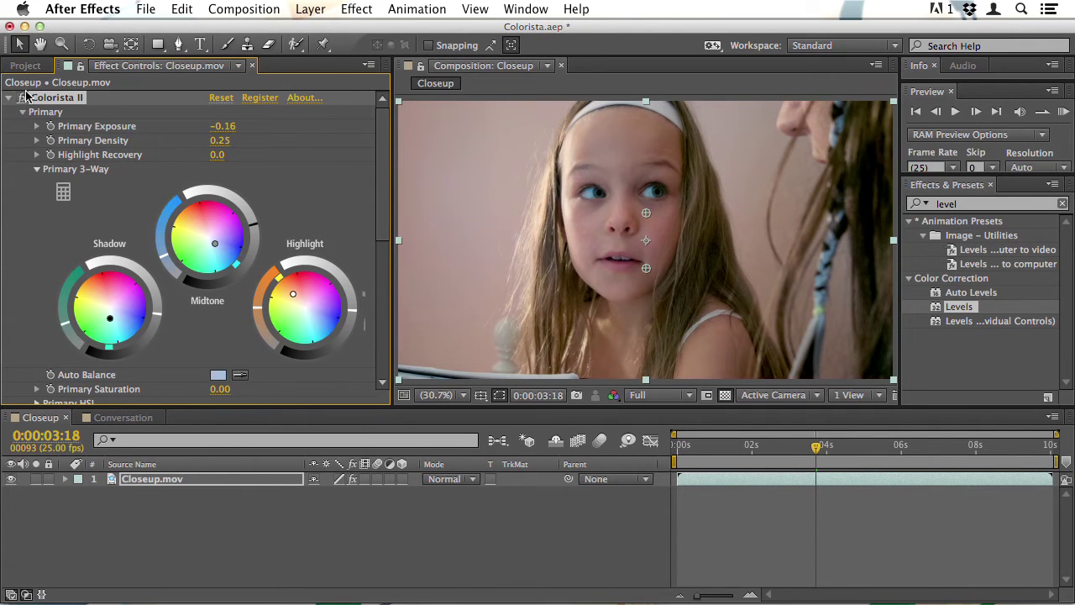
{"action": "left_click", "coordinate": [25, 98]}
{"action": "left_click", "coordinate": [25, 98]}
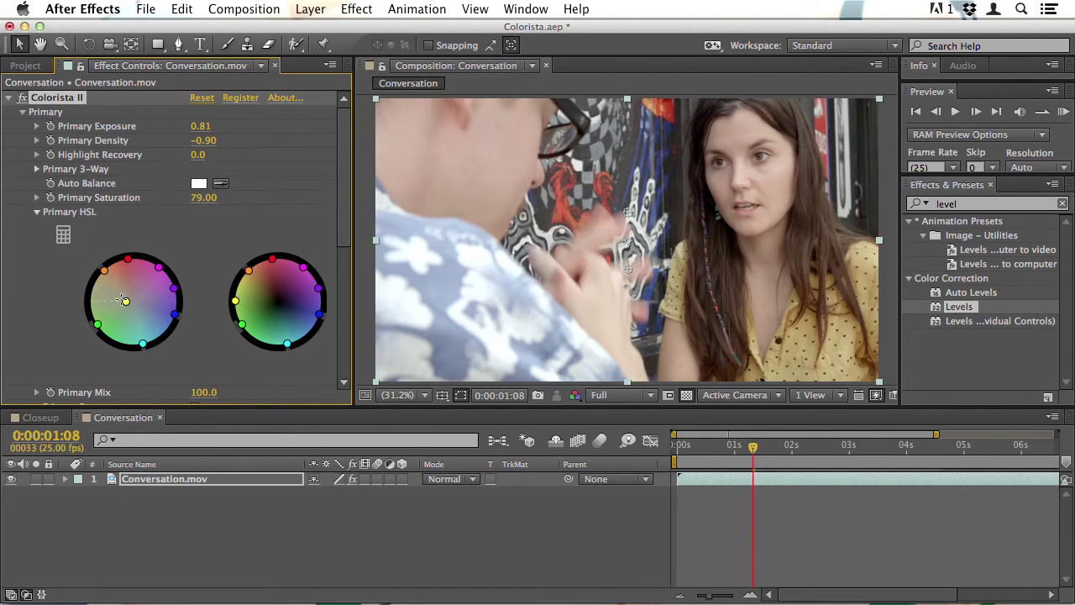
{"action": "left_click_drag", "start_coordinate": [103, 270], "coordinate": [122, 288]}
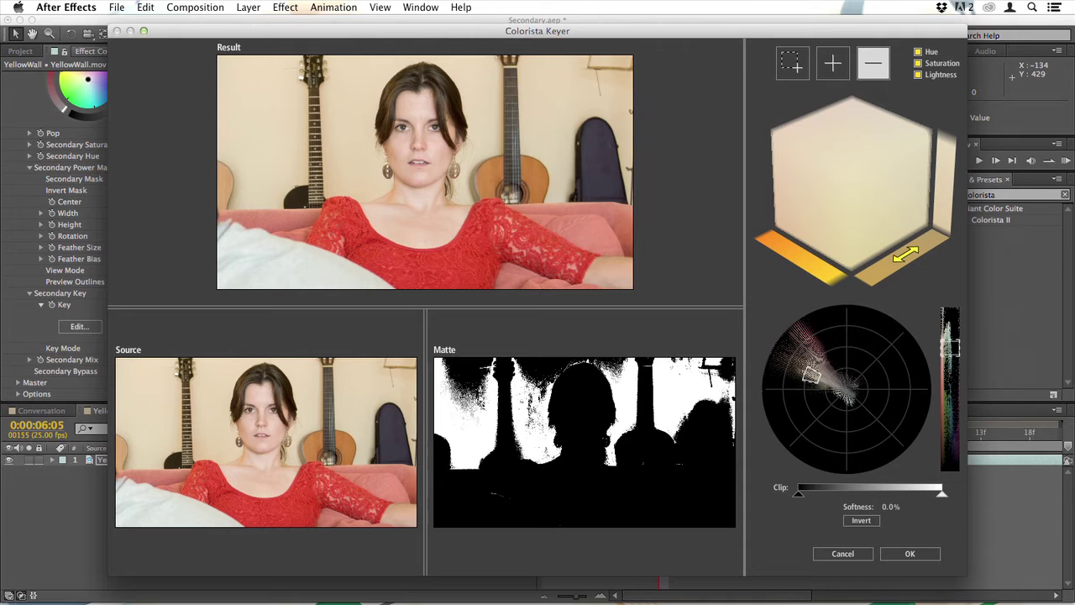
Step: Narrow the yellow wall's keyed colour range, bypass the secondary correction, and include saturation in the key
{"action": "left_click_drag", "start_coordinate": [905, 253], "coordinate": [880, 270]}
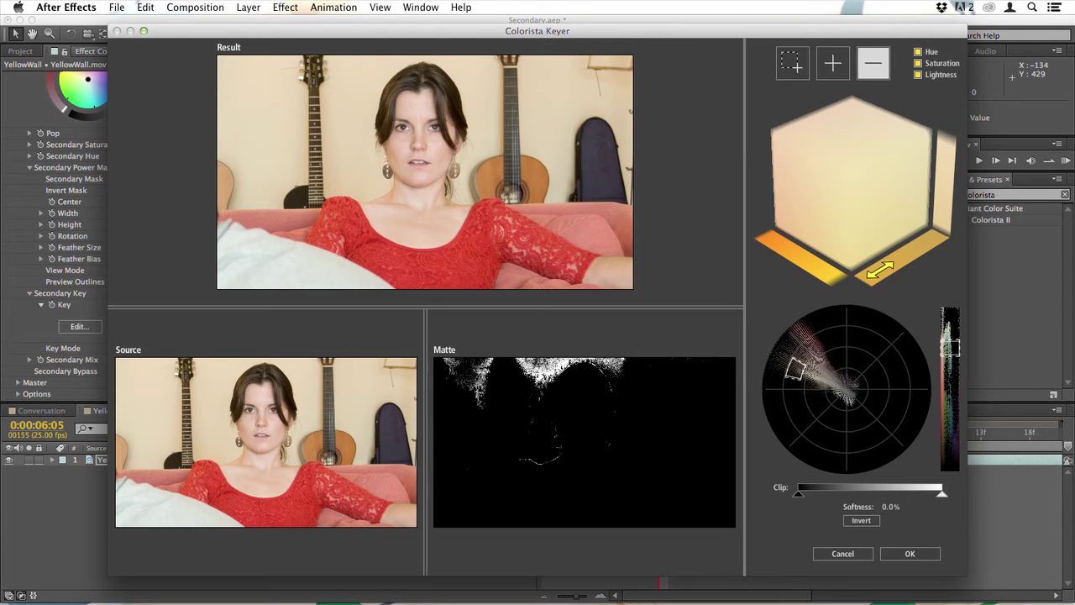
{"action": "key", "text": "Return"}
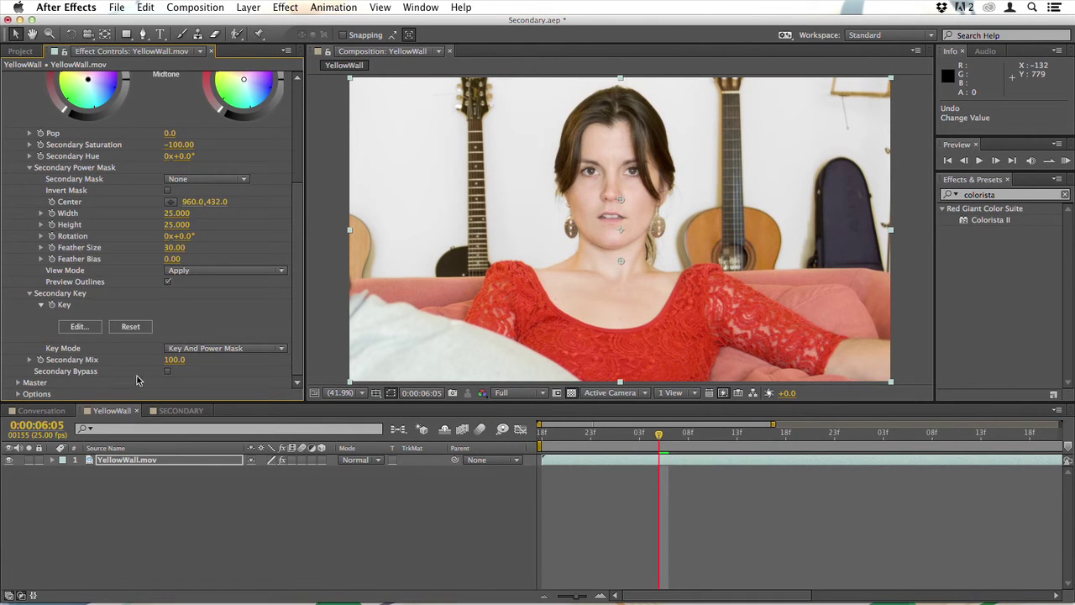
{"action": "left_click", "coordinate": [168, 372]}
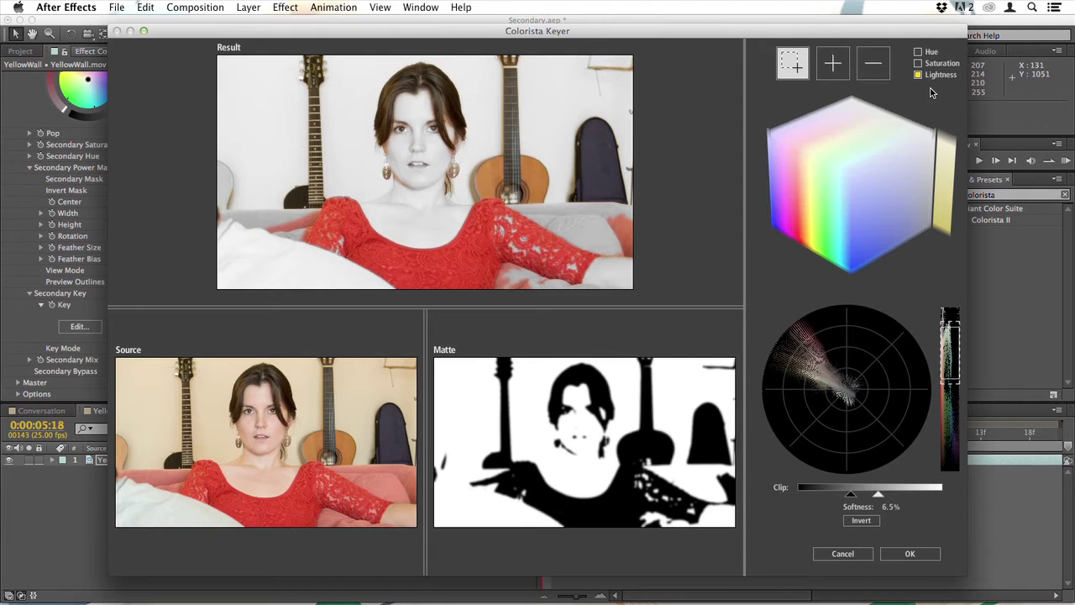
{"action": "left_click", "coordinate": [919, 64]}
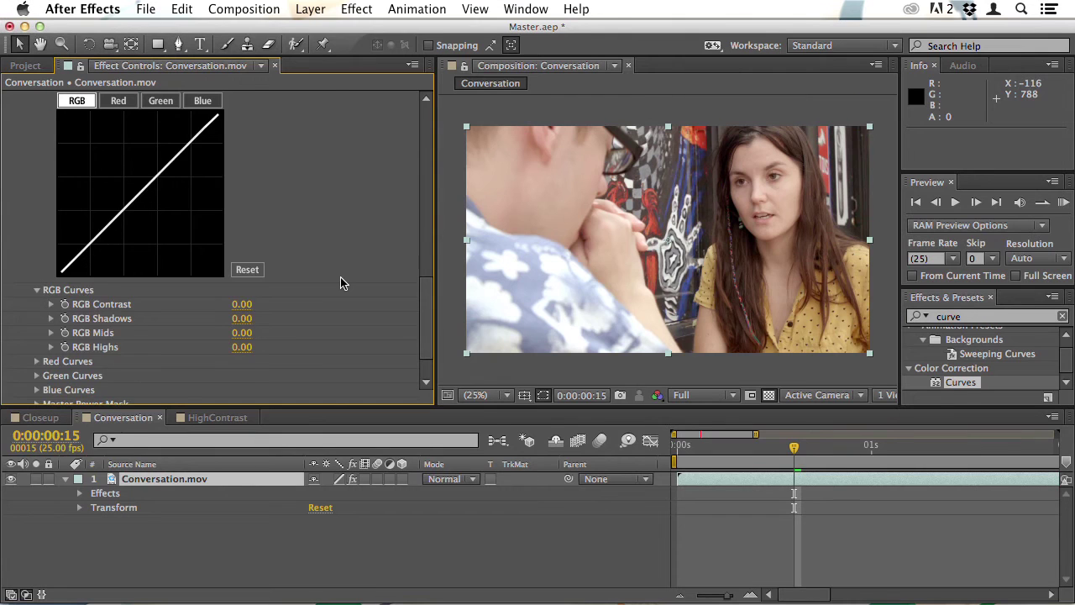
Step: Boost Conversation's contrast with an S-curve of 0.54, widen the viewer, and lower NightMojo's tilt-shift focus line
{"action": "scroll", "coordinate": [340, 283], "scroll_direction": "up", "scroll_amount": 1}
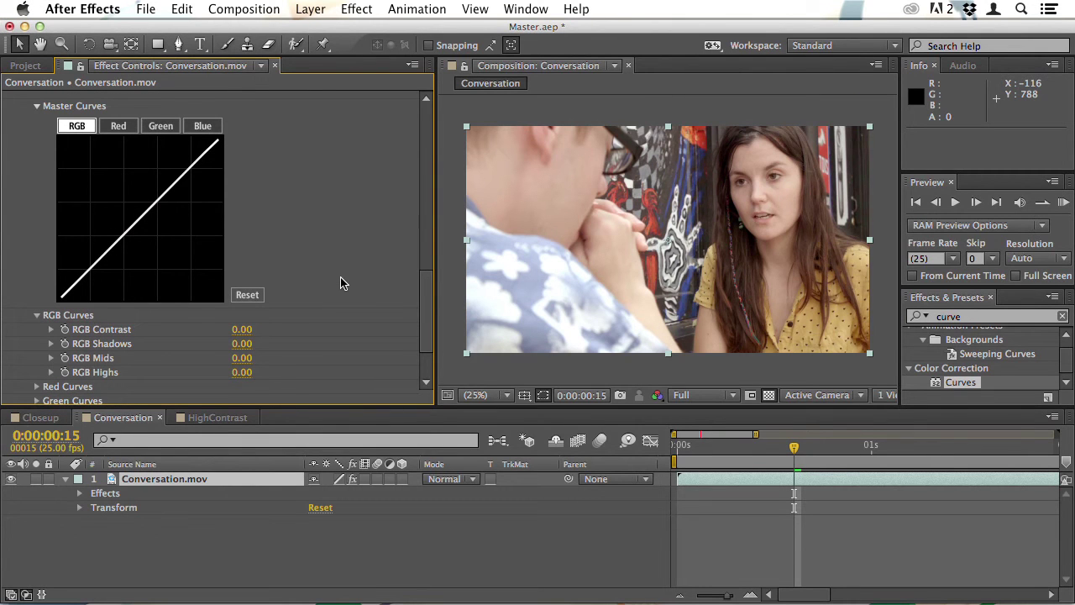
{"action": "left_click_drag", "start_coordinate": [242, 330], "coordinate": [286, 336]}
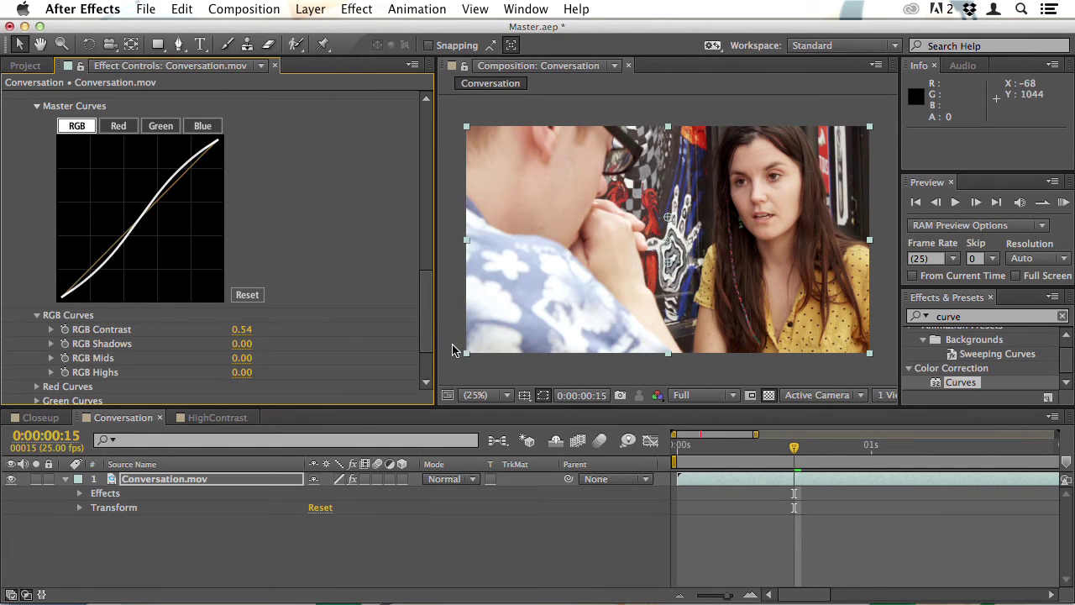
{"action": "left_click_drag", "start_coordinate": [434, 343], "coordinate": [377, 351]}
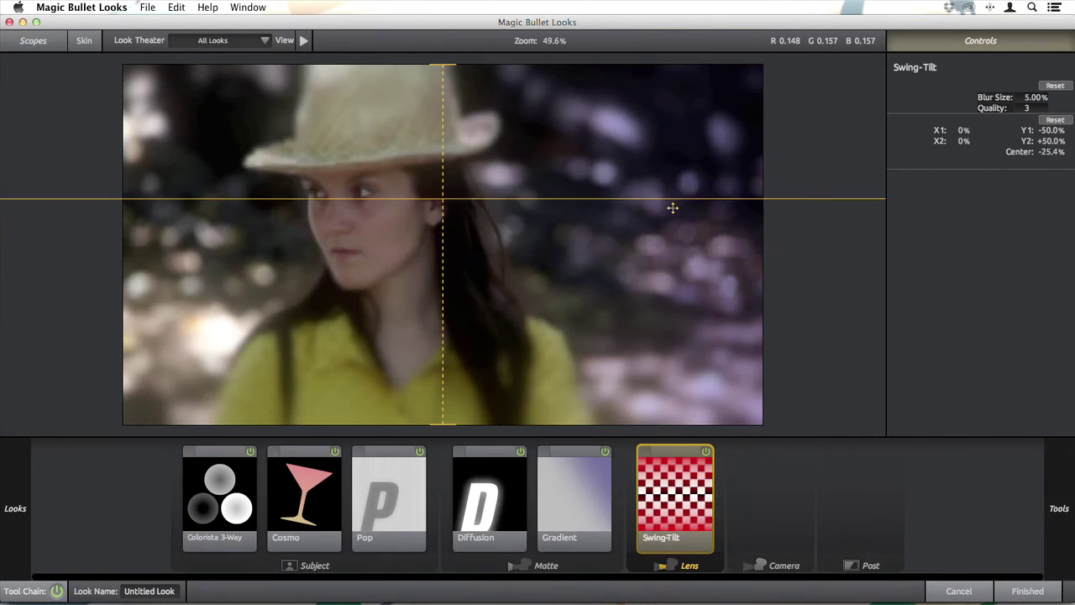
{"action": "mouse_move", "coordinate": [672, 204]}
{"action": "left_mouse_down"}
{"action": "mouse_move", "coordinate": [671, 254]}
{"action": "mouse_move", "coordinate": [675, 201]}
{"action": "left_mouse_up"}
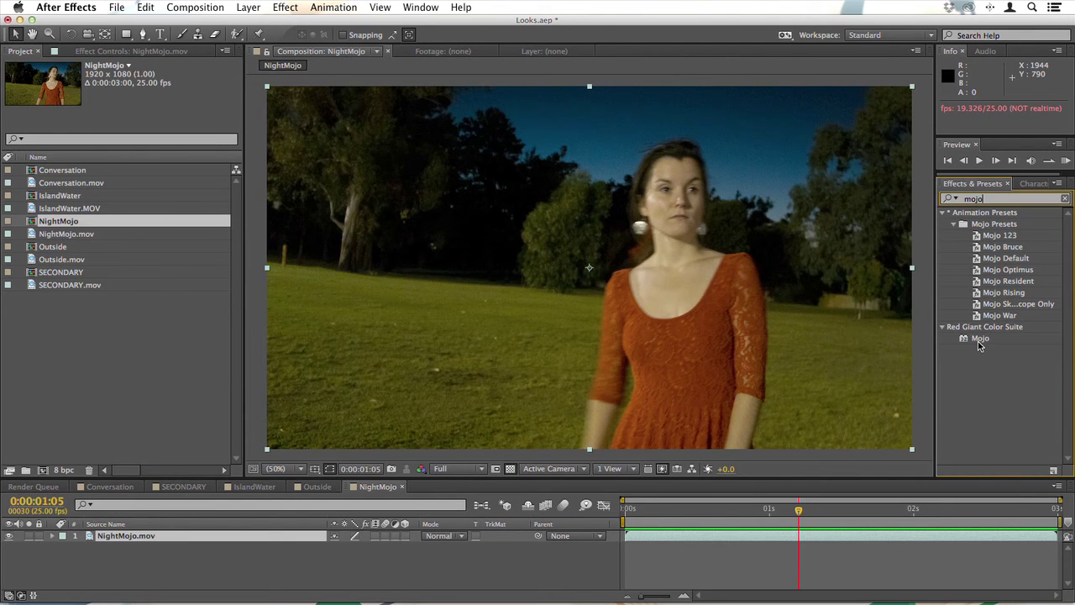
Step: Apply Mojo to the night footage with punch 11.89, blended 85% back toward the original
{"action": "double_click", "coordinate": [979, 340]}
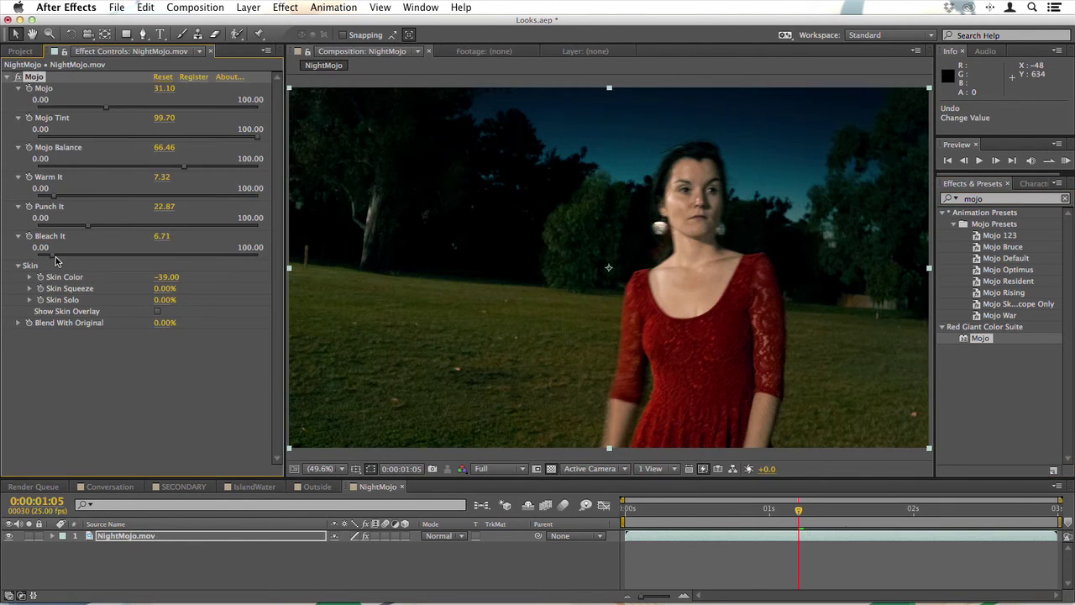
{"action": "left_click_drag", "start_coordinate": [87, 225], "coordinate": [63, 225]}
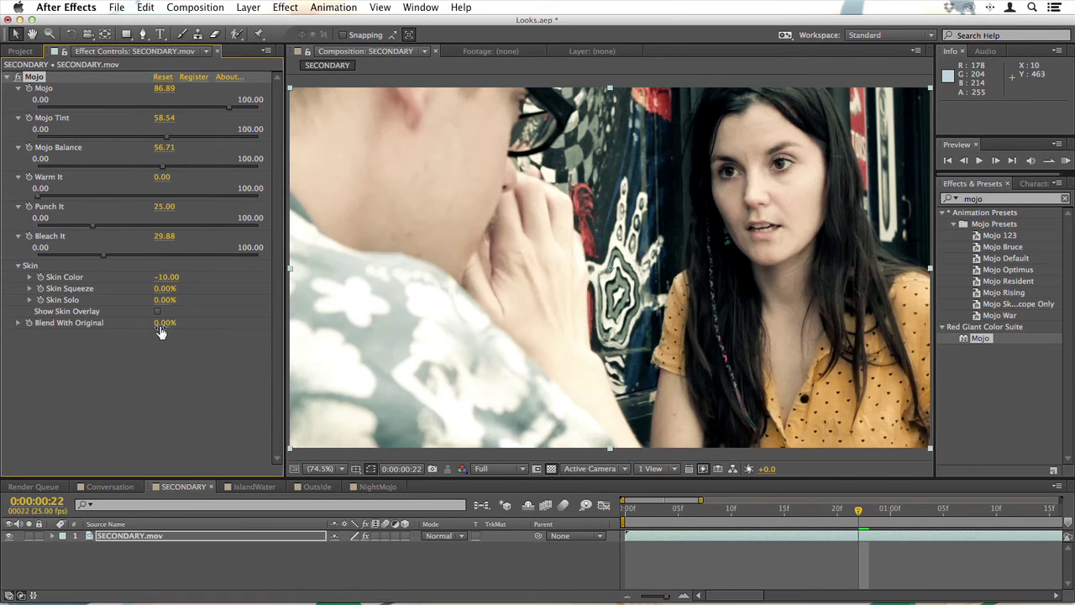
{"action": "left_click_drag", "start_coordinate": [163, 326], "coordinate": [216, 324]}
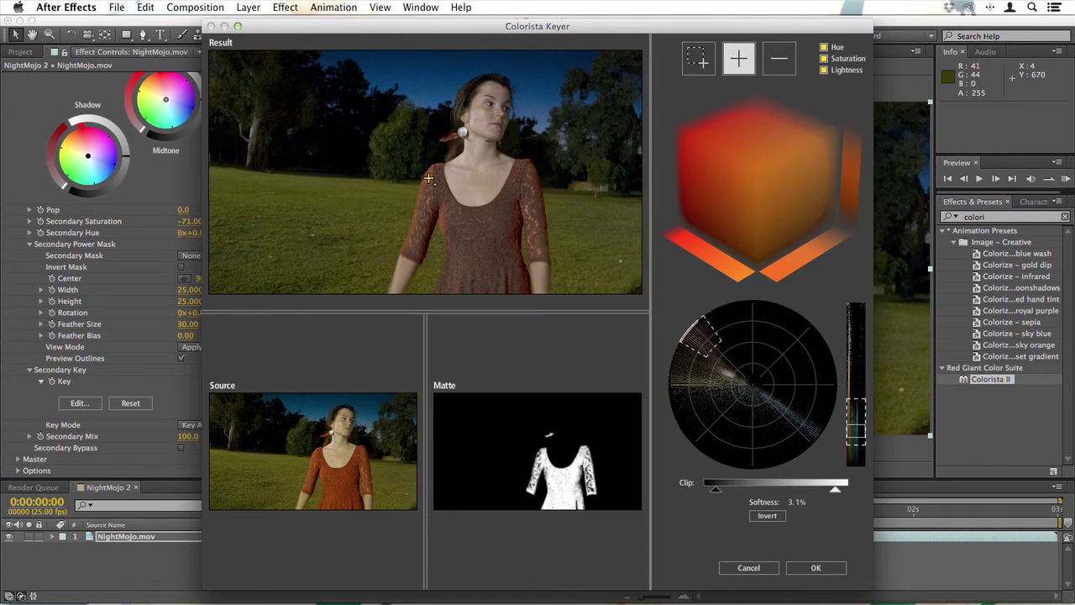
Step: Key the red dress colour in Colorista II, set curve contrast to 0.34, and adjust Mojo's Bleach It
{"action": "left_click", "coordinate": [429, 174]}
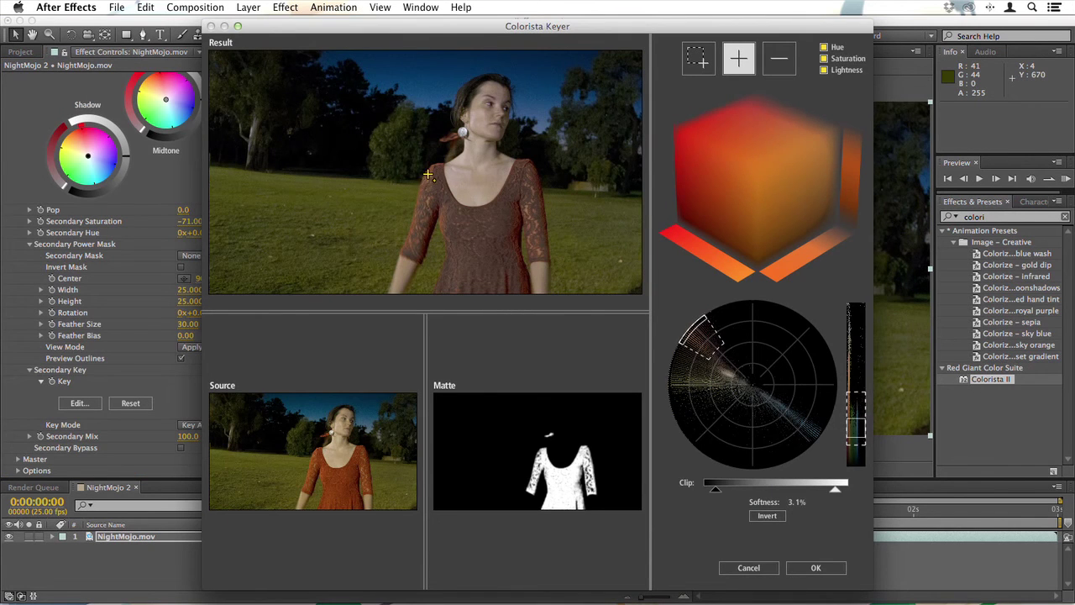
{"action": "left_click_drag", "start_coordinate": [428, 174], "coordinate": [427, 182]}
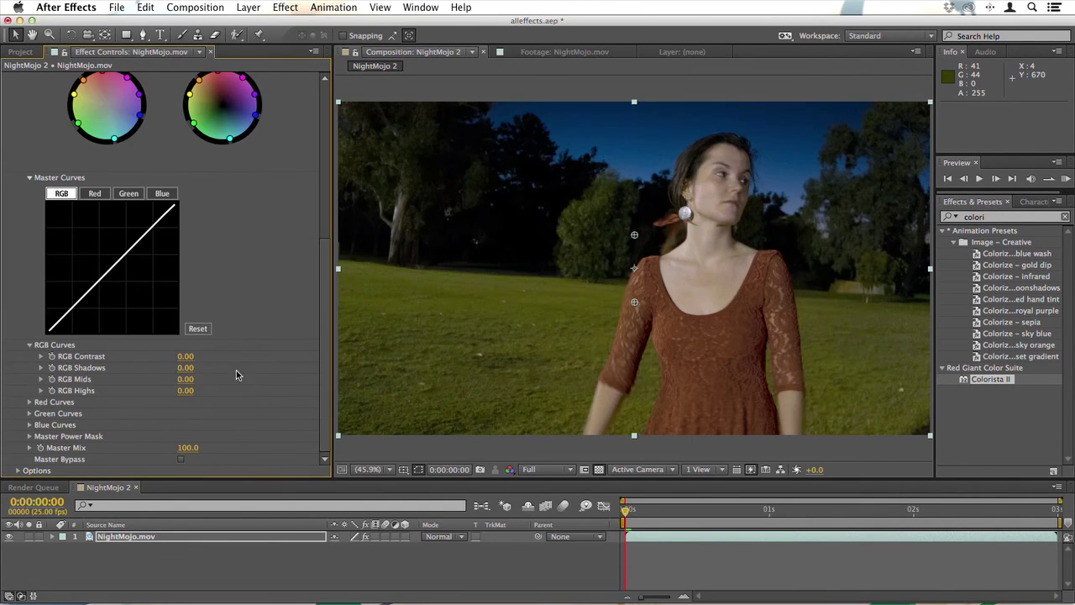
{"action": "left_click_drag", "start_coordinate": [186, 356], "coordinate": [209, 356]}
{"action": "left_click", "coordinate": [29, 402]}
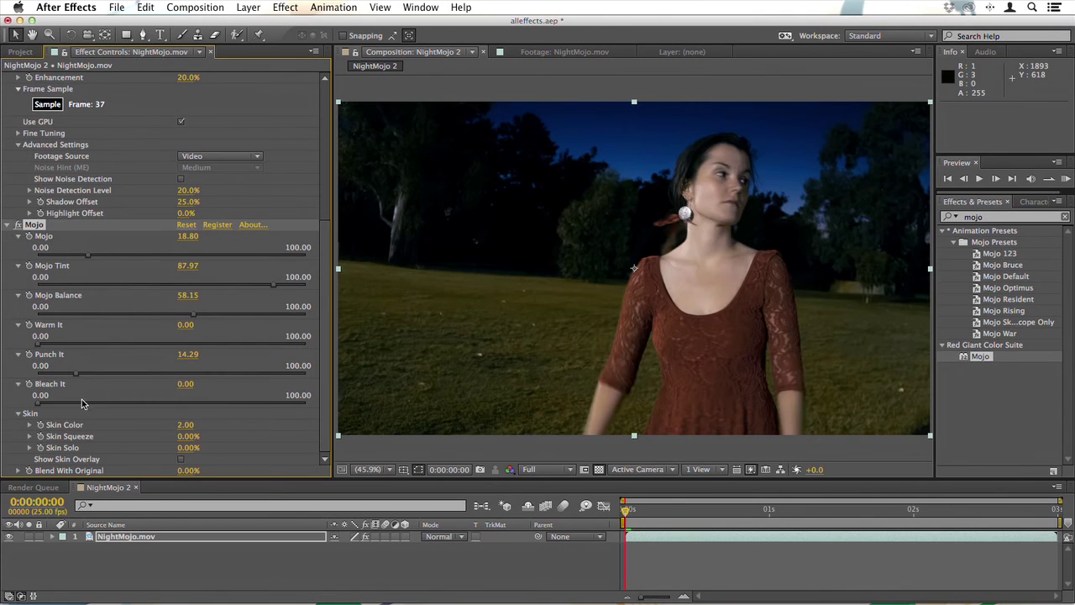
{"action": "left_click_drag", "start_coordinate": [82, 404], "coordinate": [79, 403]}
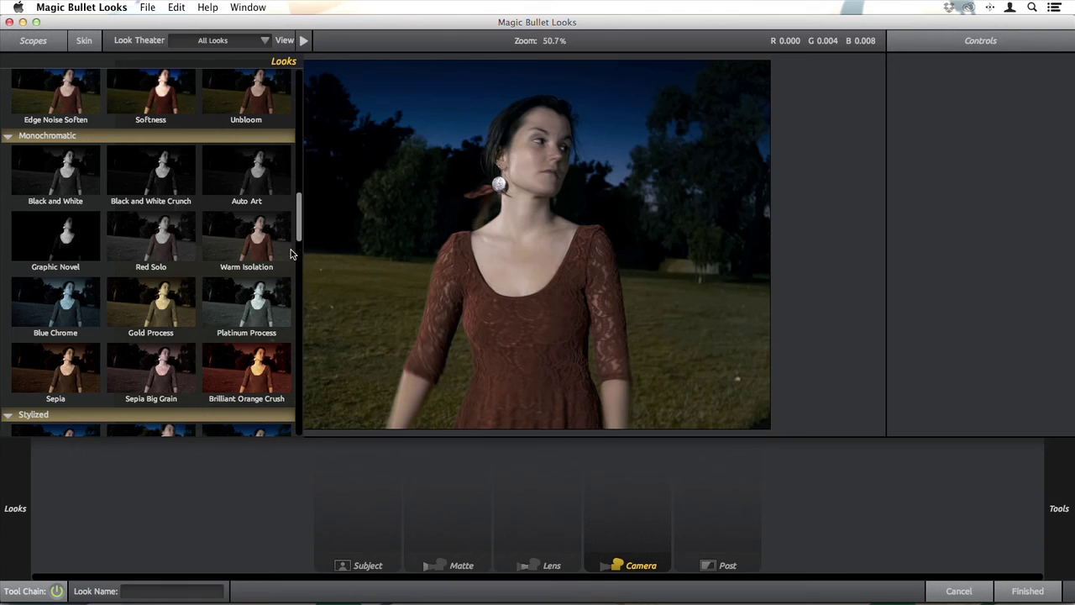
Step: In Looks, apply Warm Isolation with Edge Softness and Grad Exposure, then check NightMojoRendered at 0:00:01:01
{"action": "left_click", "coordinate": [263, 248]}
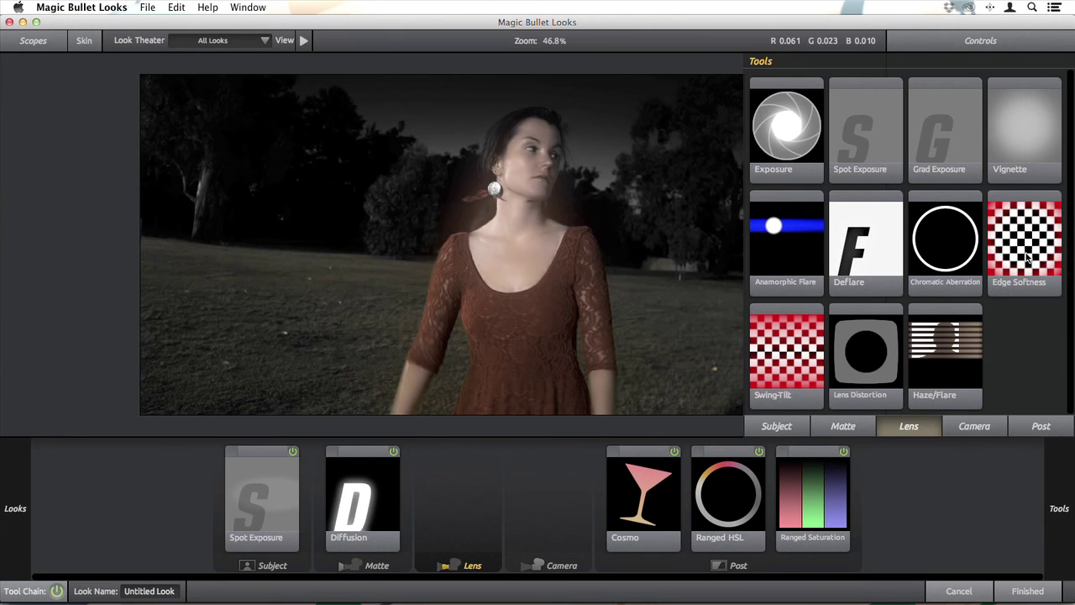
{"action": "double_click", "coordinate": [1026, 252]}
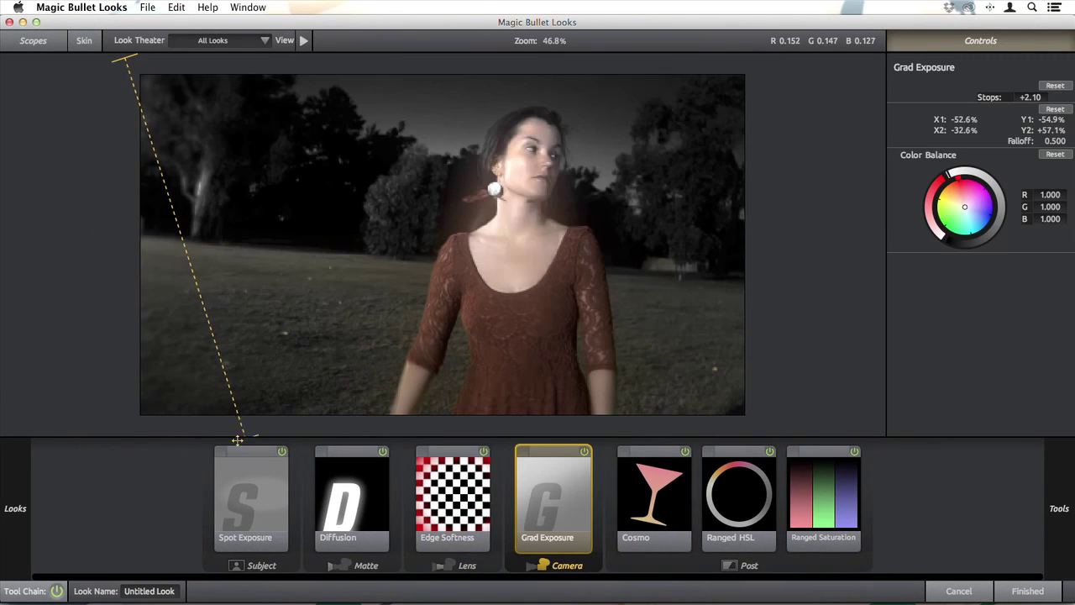
{"action": "left_click_drag", "start_coordinate": [239, 436], "coordinate": [425, 173]}
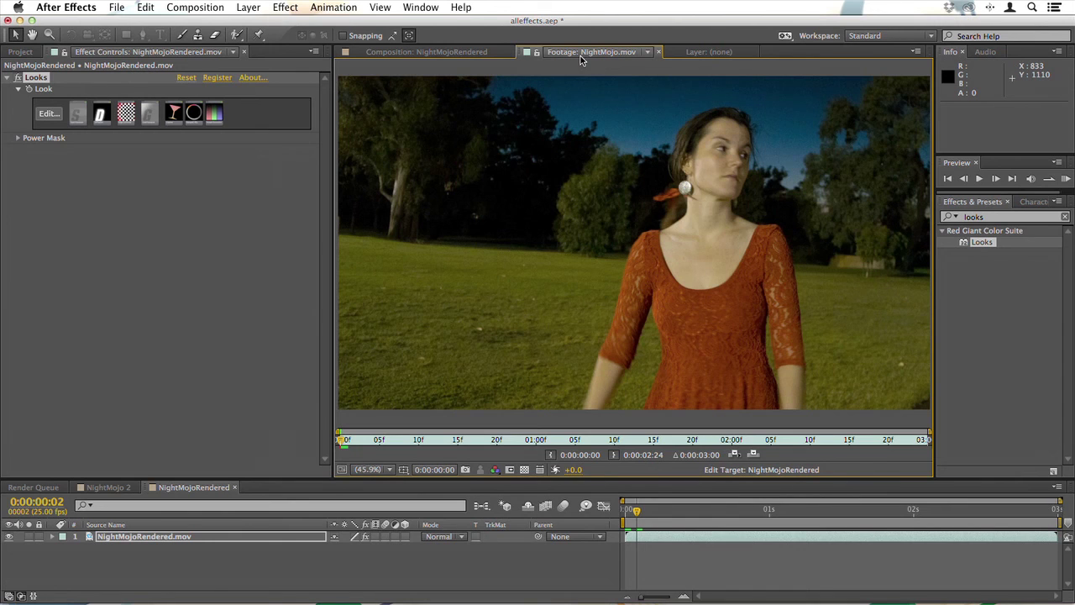
{"action": "left_click", "coordinate": [426, 52]}
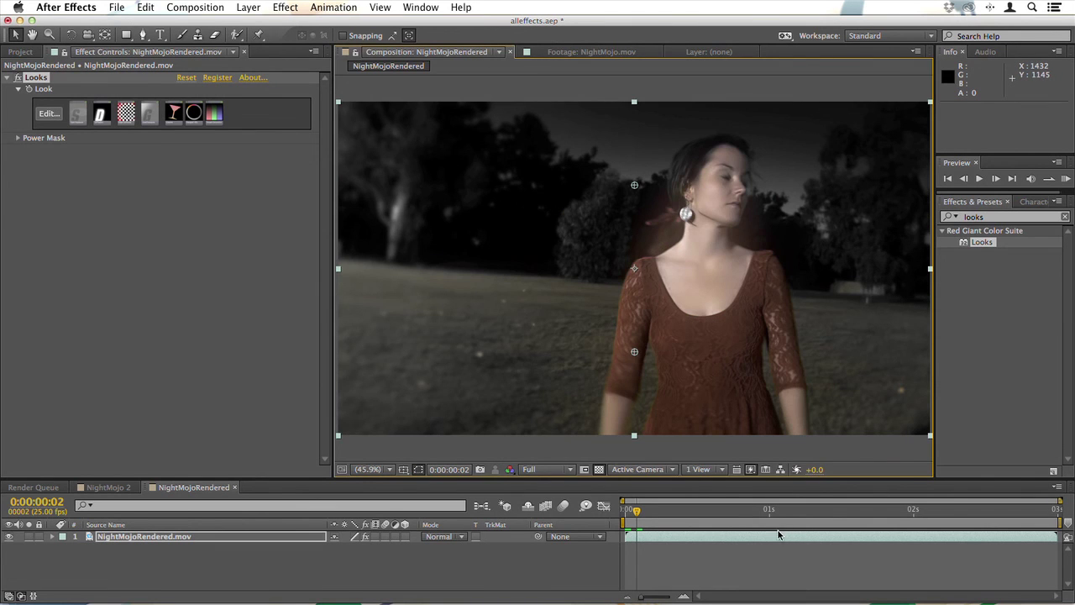
{"action": "left_click", "coordinate": [775, 510]}
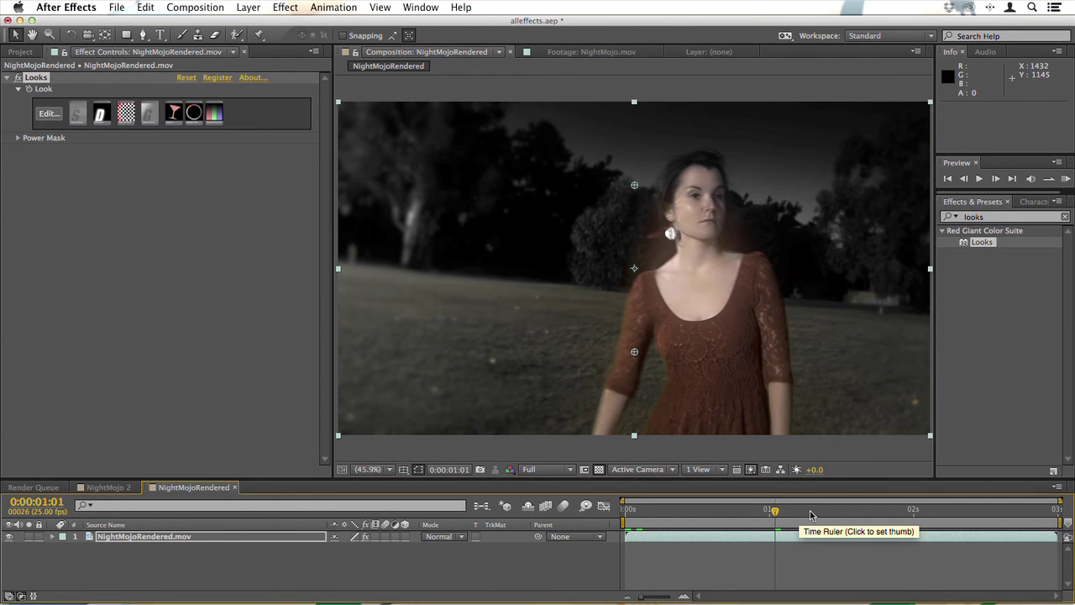